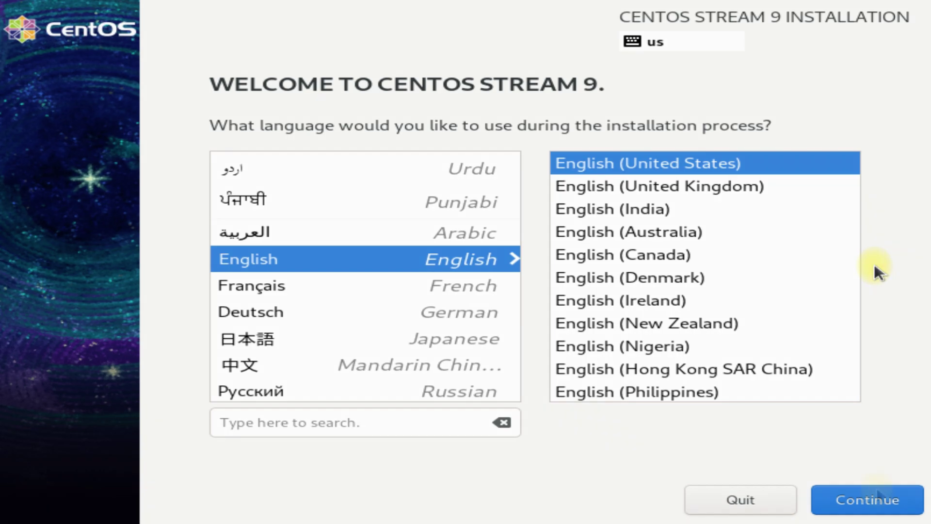
Keep English (United States) as the installation language and continue to the Installation Summary.
left_click(877, 492)
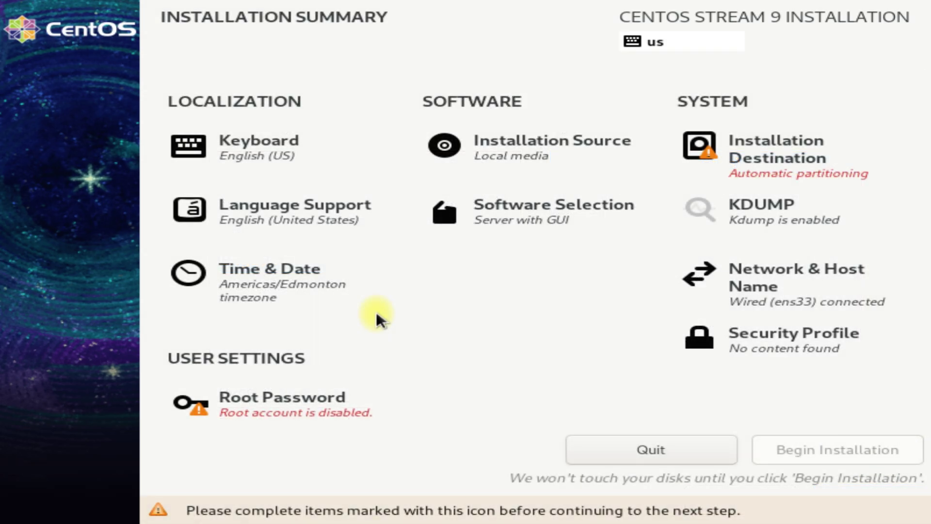
Set and confirm the root password, accepting the weak-password warning to return to the summary.
left_click(297, 406)
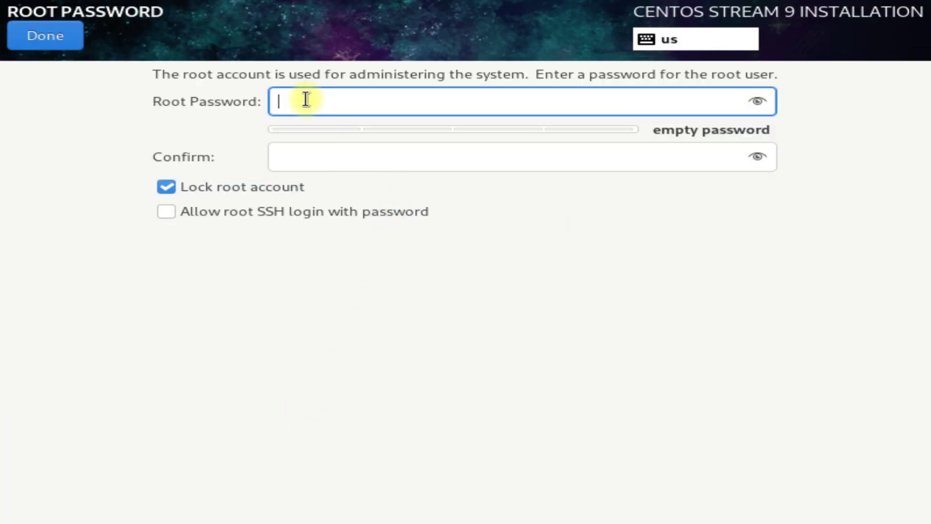
type("*******")
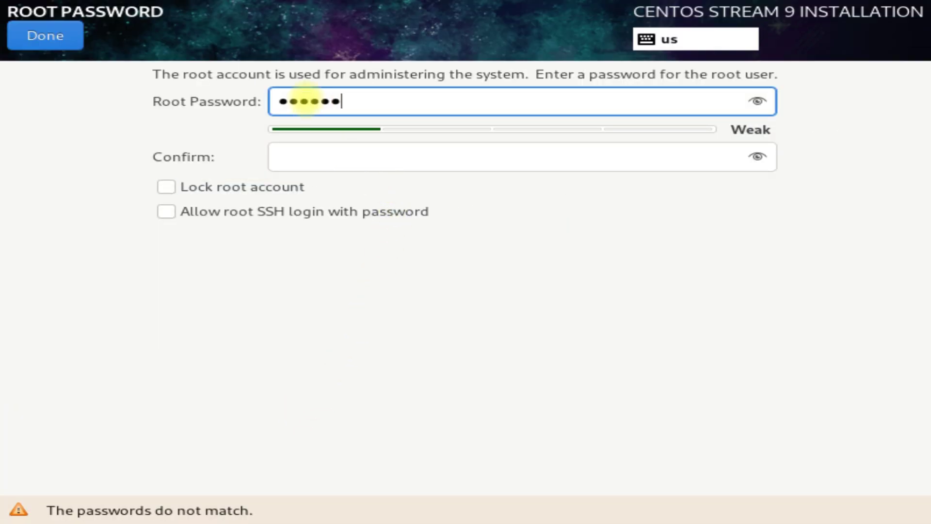
key("Tab")
type("*******")
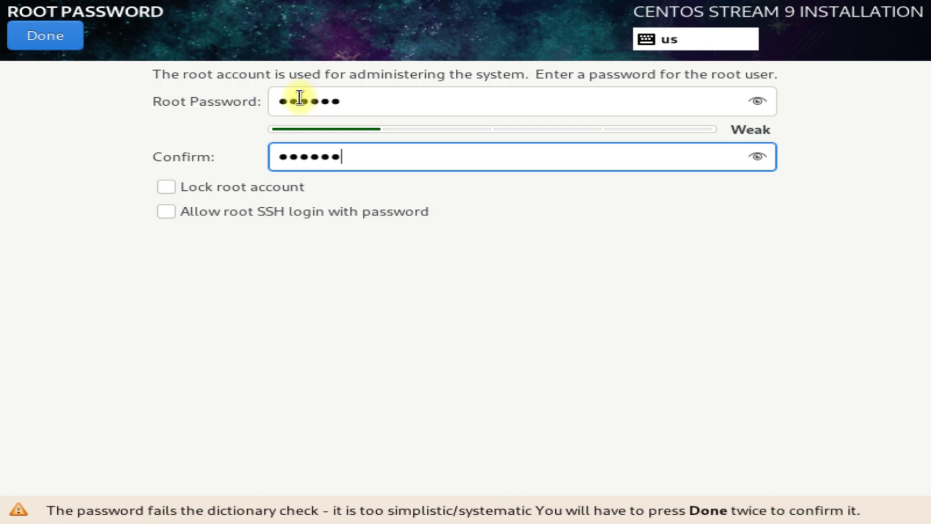
left_click(31, 44)
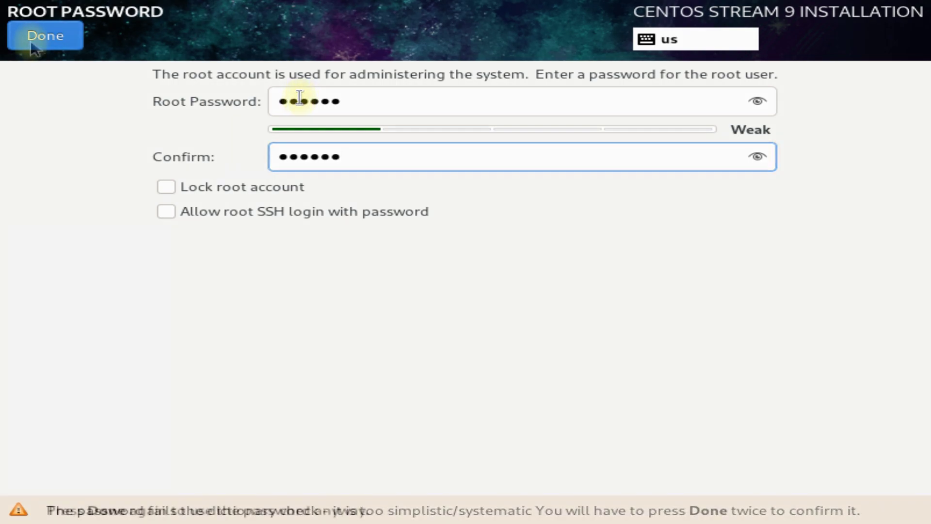
left_click(31, 43)
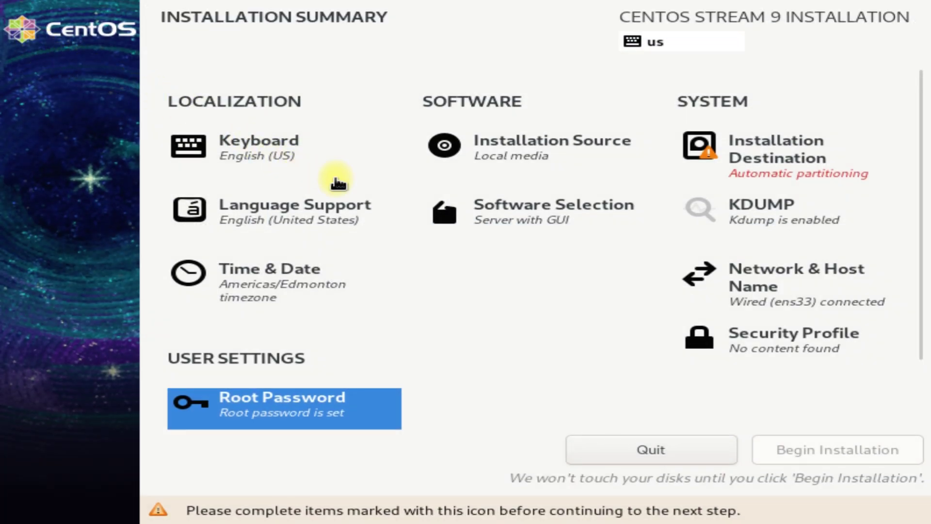
left_click(539, 157)
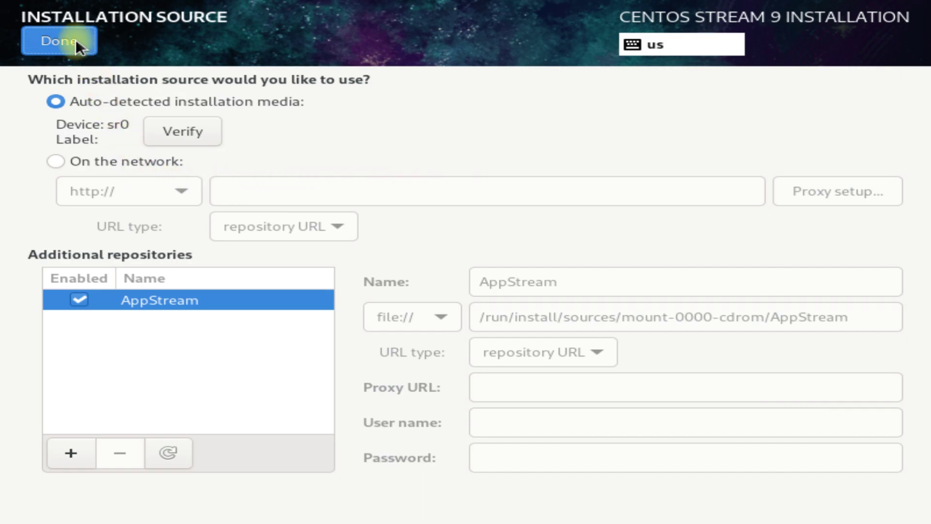
left_click(76, 40)
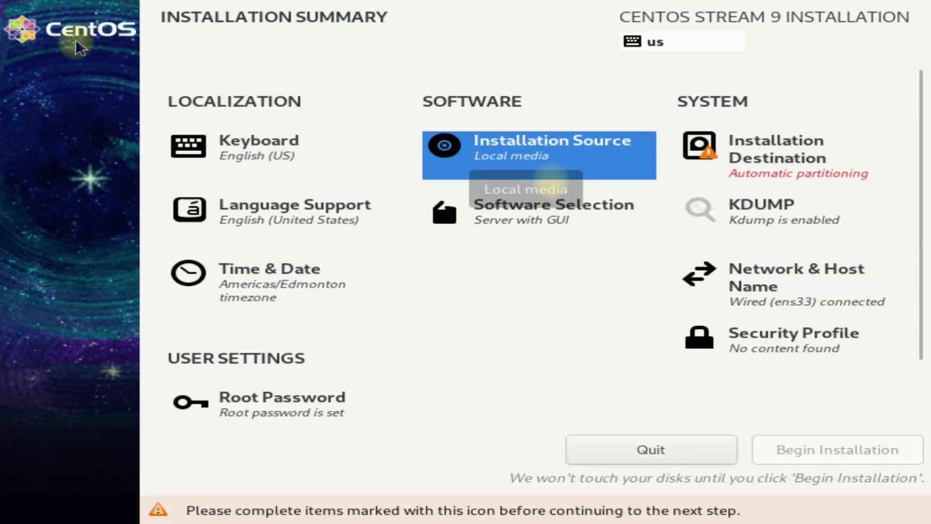
left_click(551, 221)
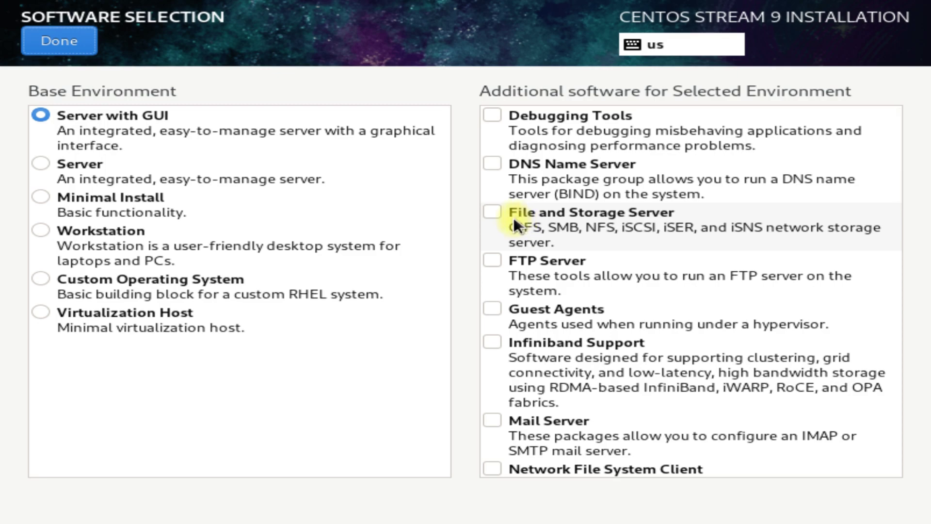
left_click(92, 161)
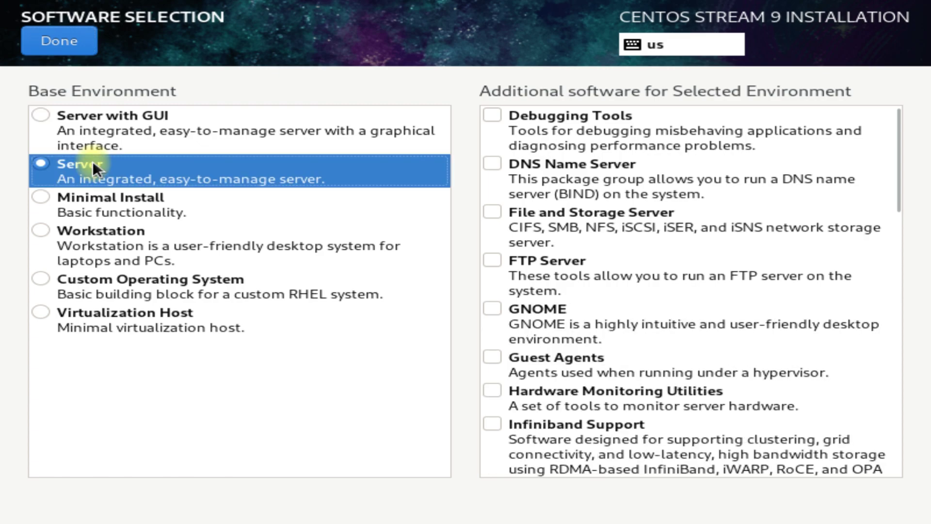
left_click(98, 199)
left_click(98, 234)
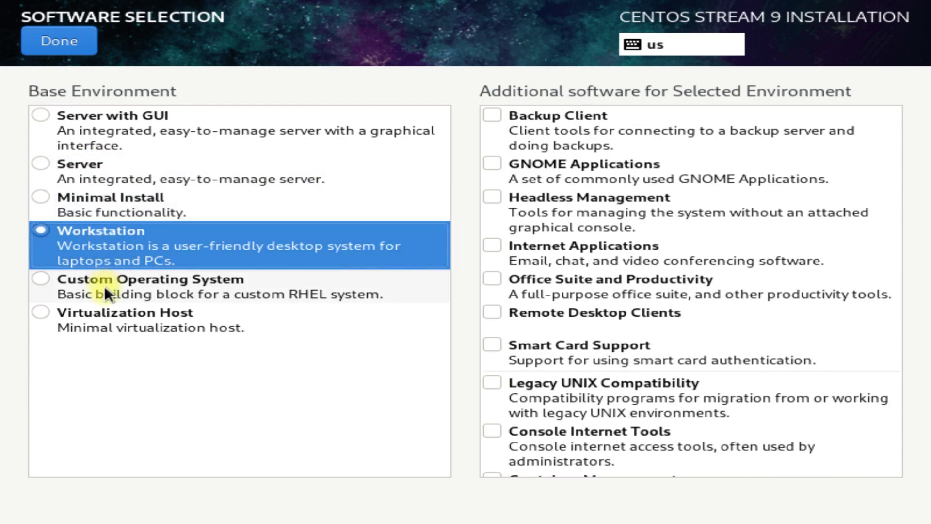
left_click(103, 285)
left_click(118, 311)
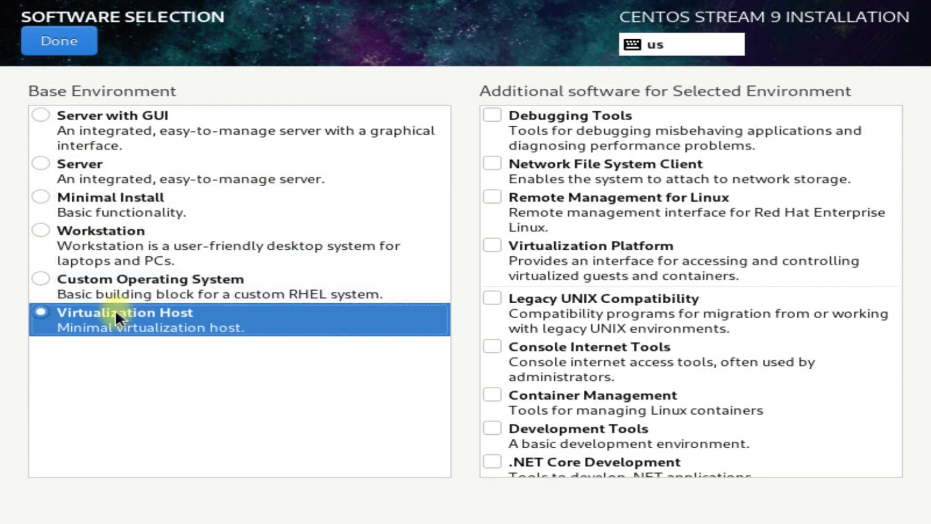
left_click(100, 122)
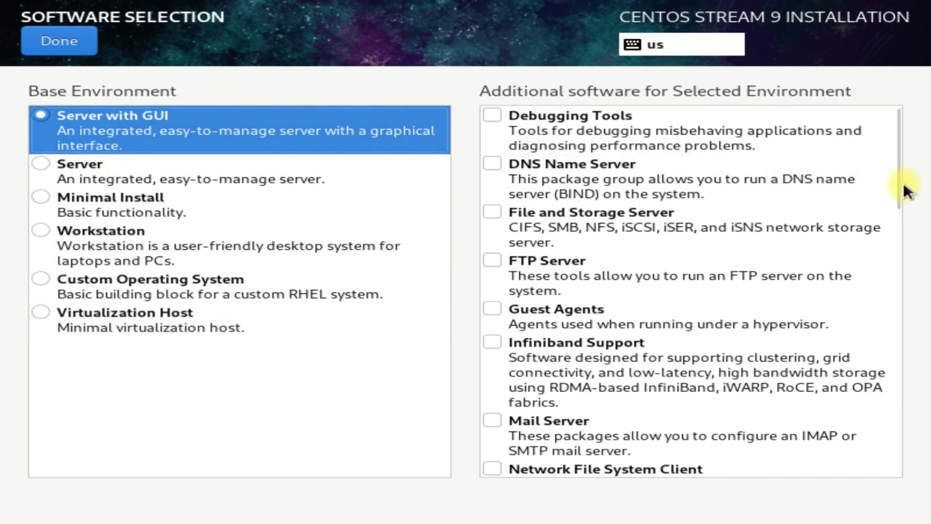
left_click_drag(897, 183, 897, 203)
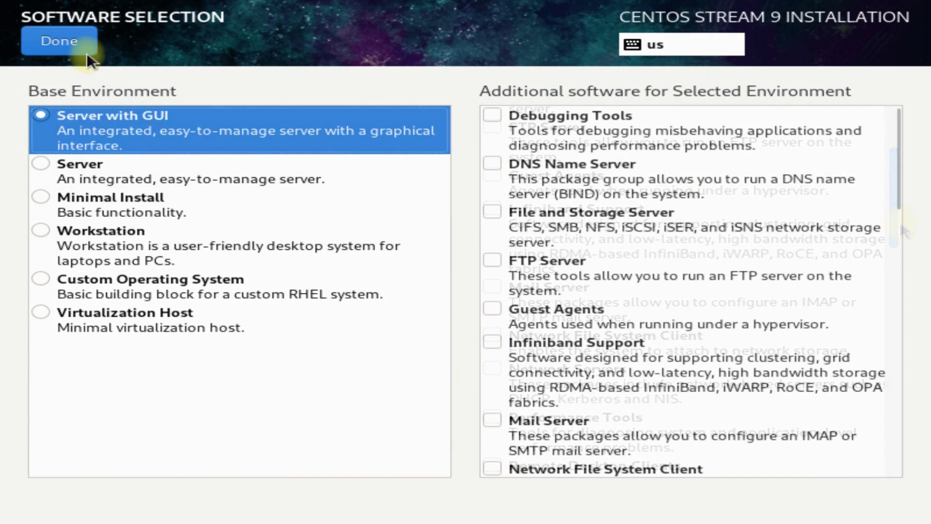
left_click(86, 53)
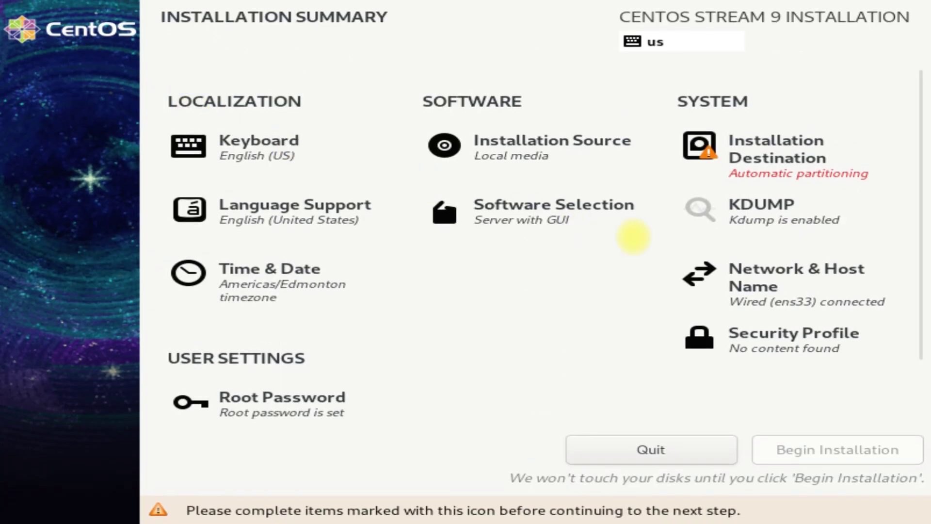
Select the 40 GiB sda disk as the installation destination with automatic partitioning.
left_click(752, 165)
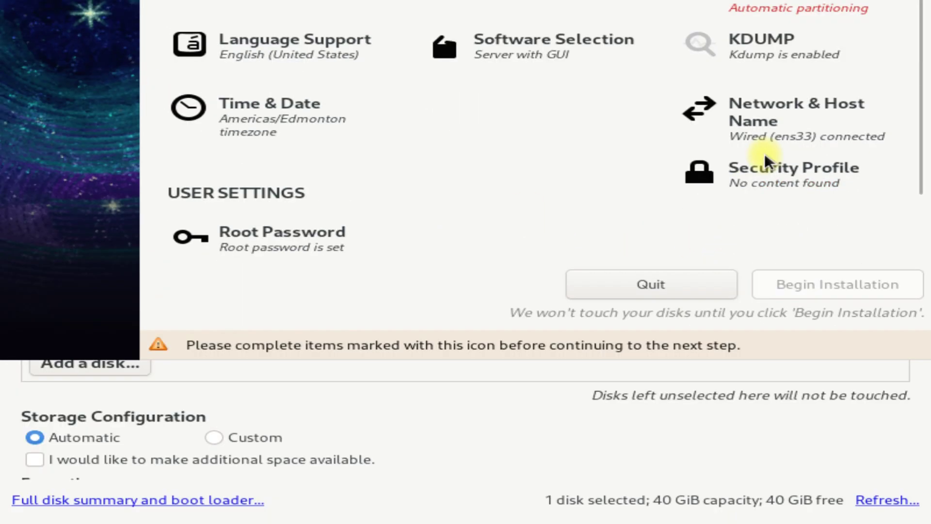
left_click(135, 206)
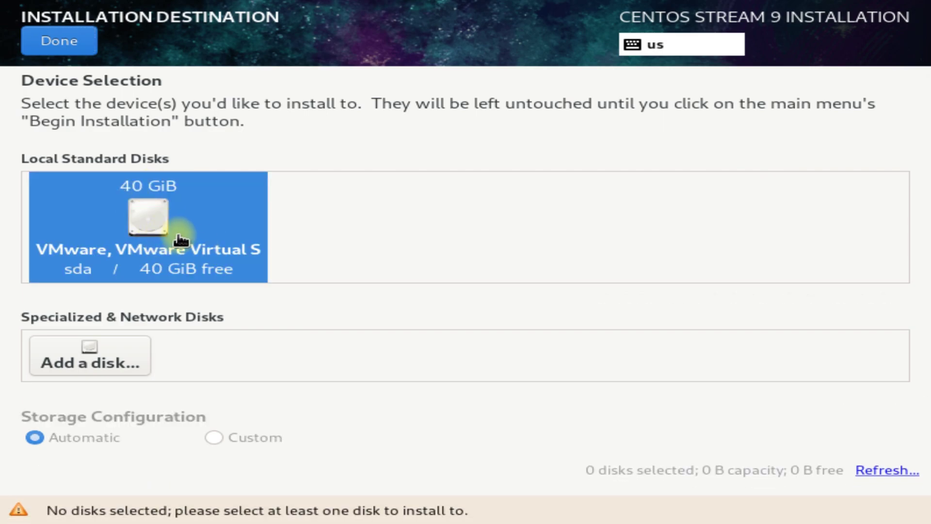
left_click(66, 44)
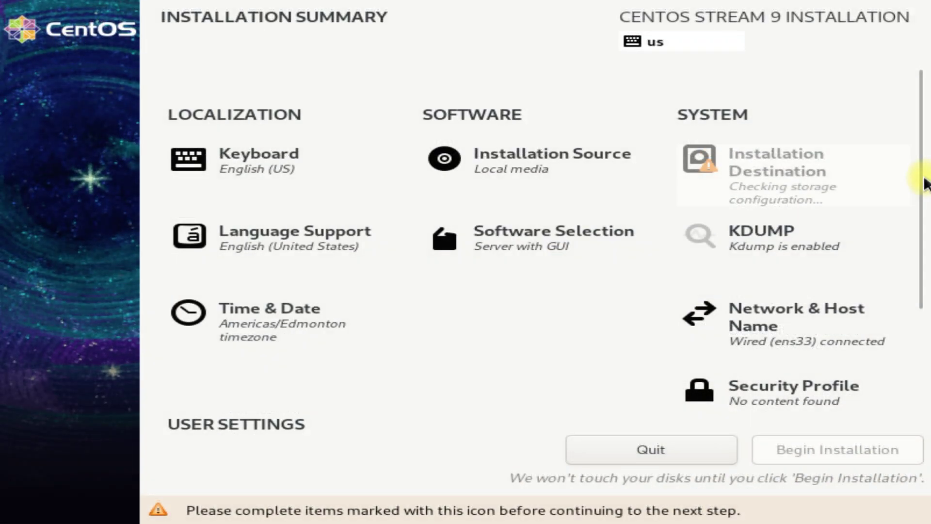
left_click_drag(921, 184, 906, 235)
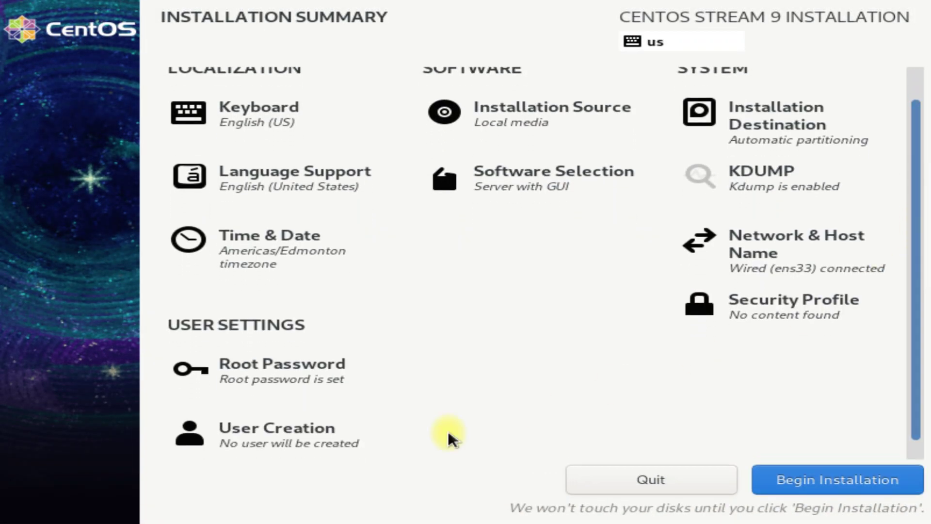
Create a new user with the user's full name and make it an administrator.
left_click(282, 443)
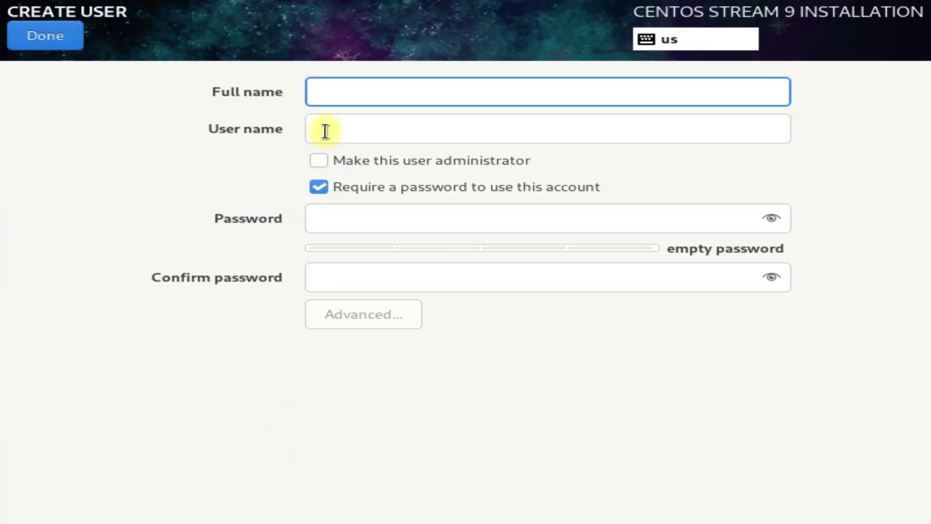
type("techsol")
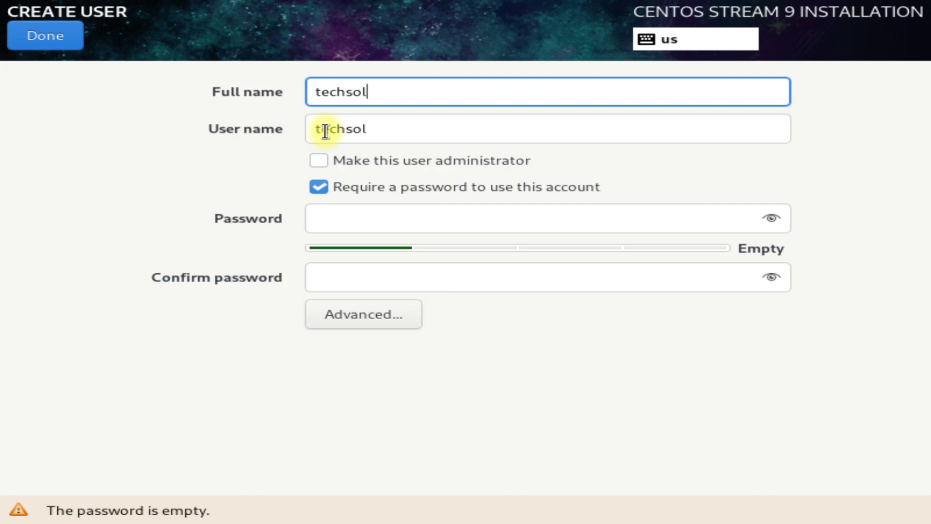
type("utionz")
key("Tab")
key("Tab")
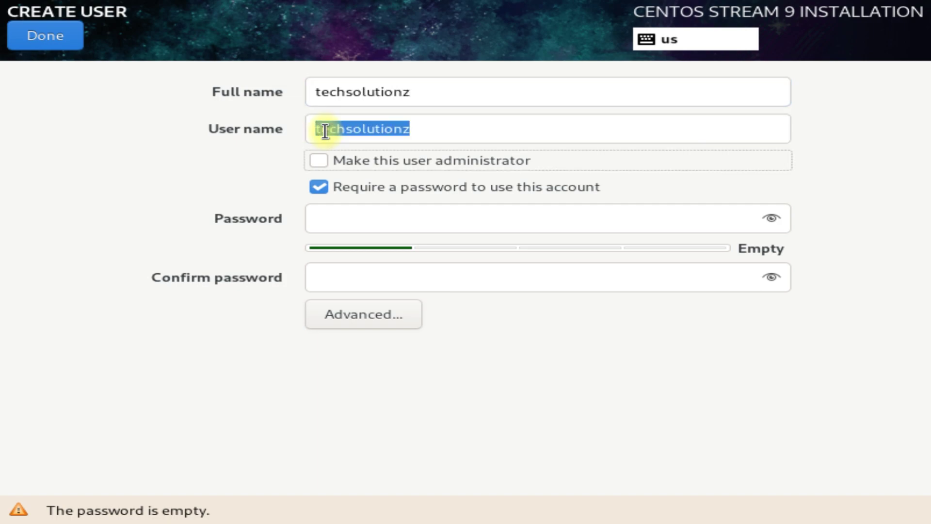
left_click(324, 158)
Give the administrator user a confirmed password, accepting the weak-password warning.
left_click(348, 218)
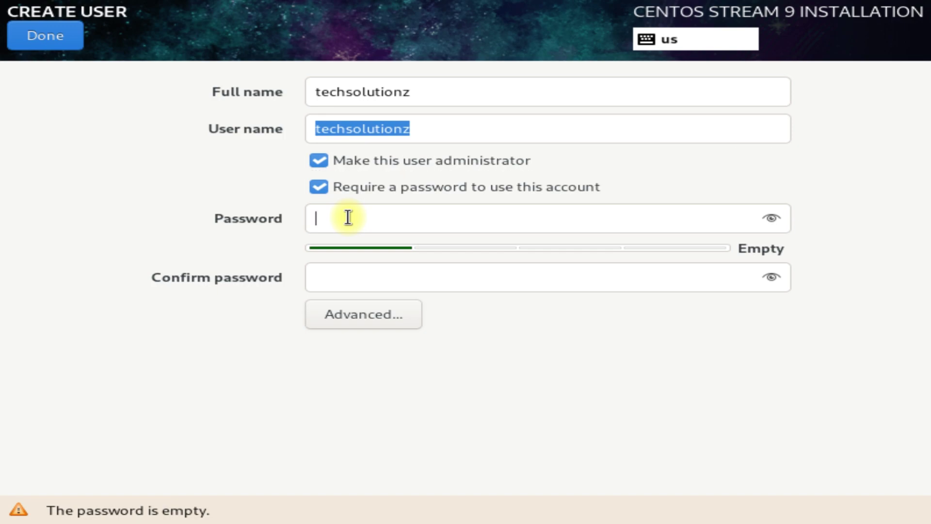
left_click(320, 192)
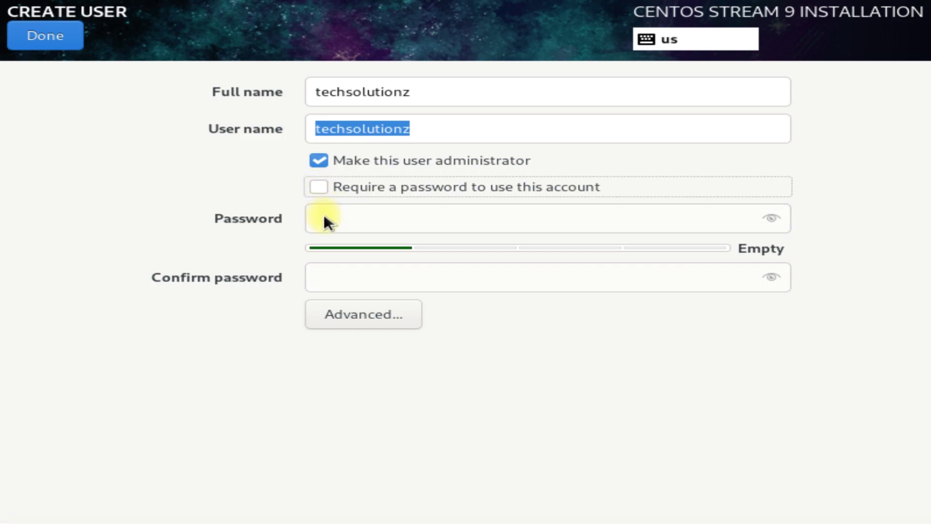
left_click(319, 187)
left_click(326, 214)
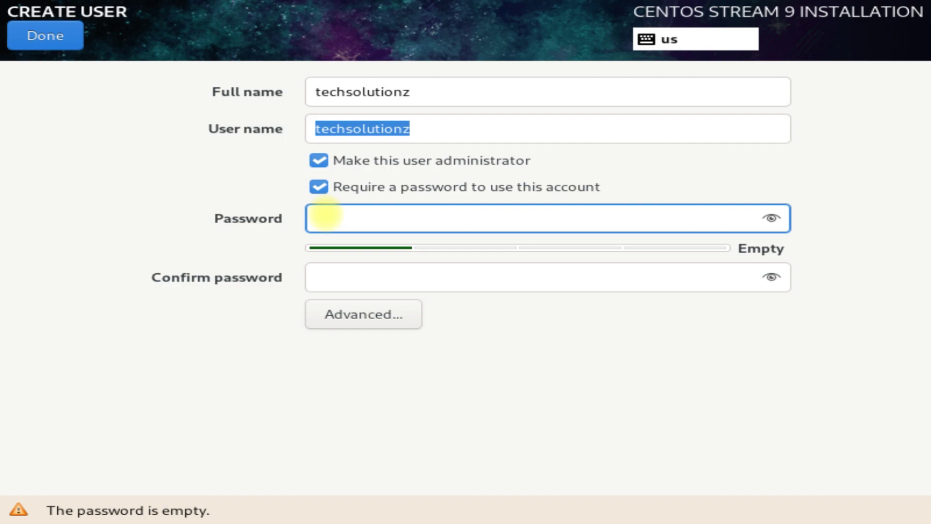
type("123456")
left_click(358, 269)
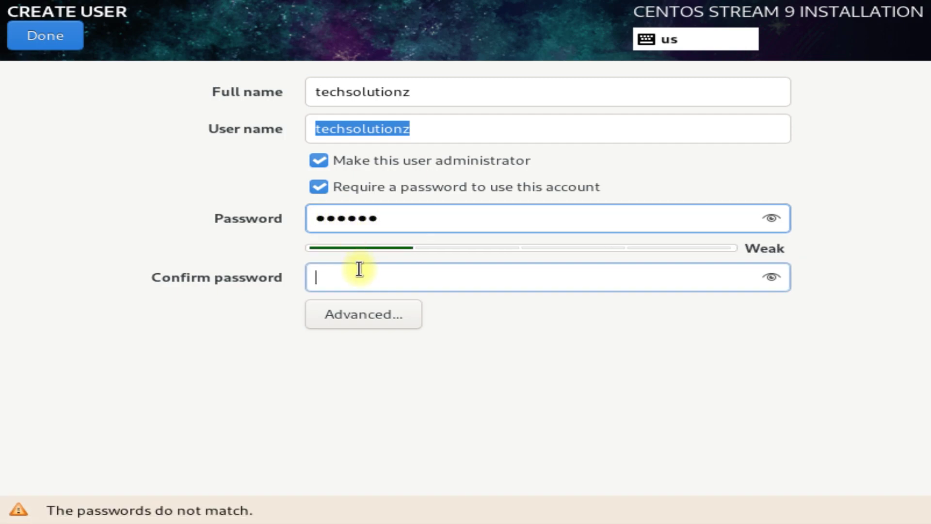
type("123456")
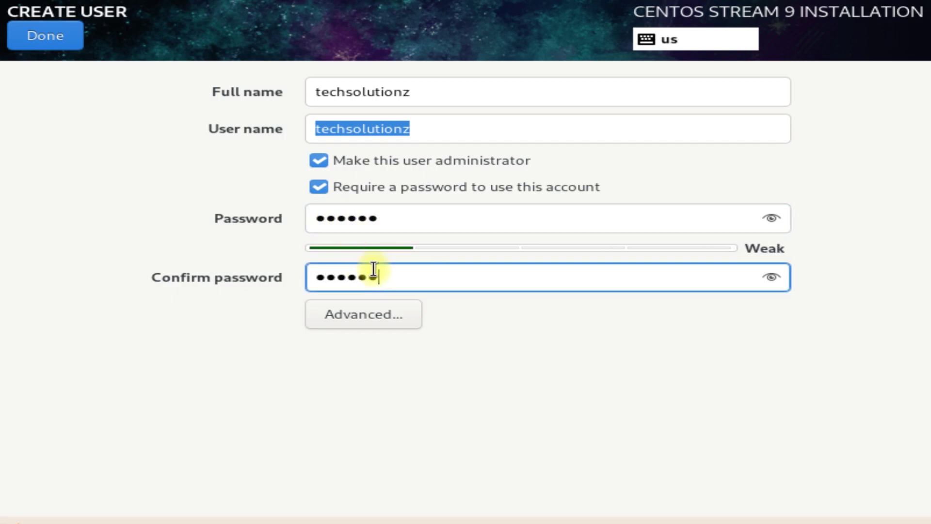
left_click(69, 35)
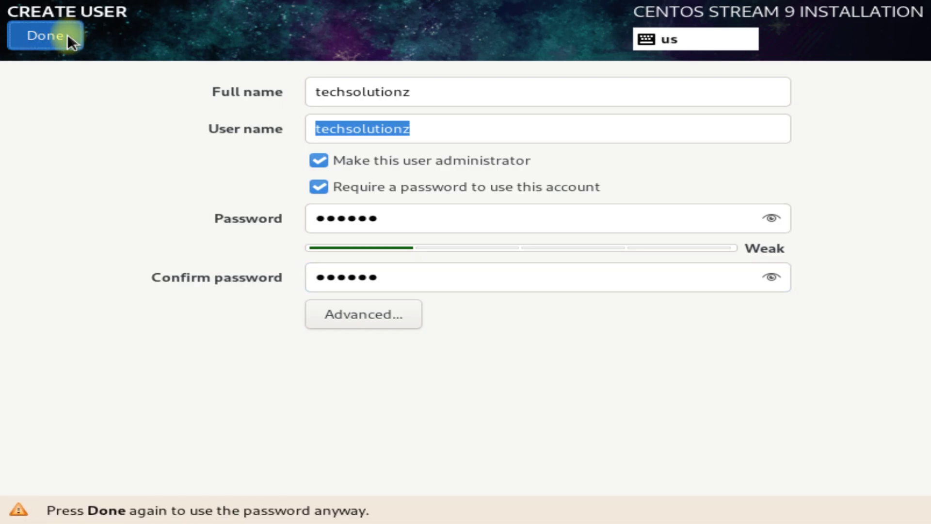
left_click(68, 35)
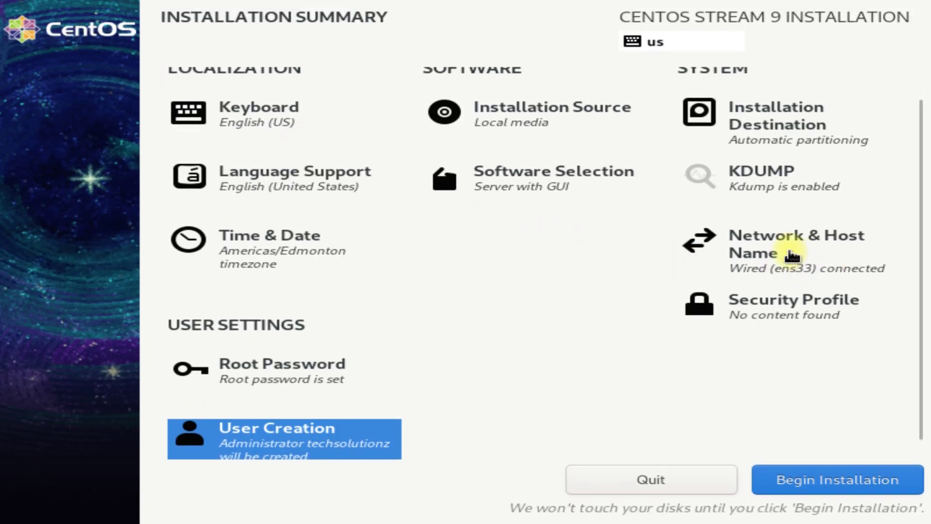
left_click(792, 144)
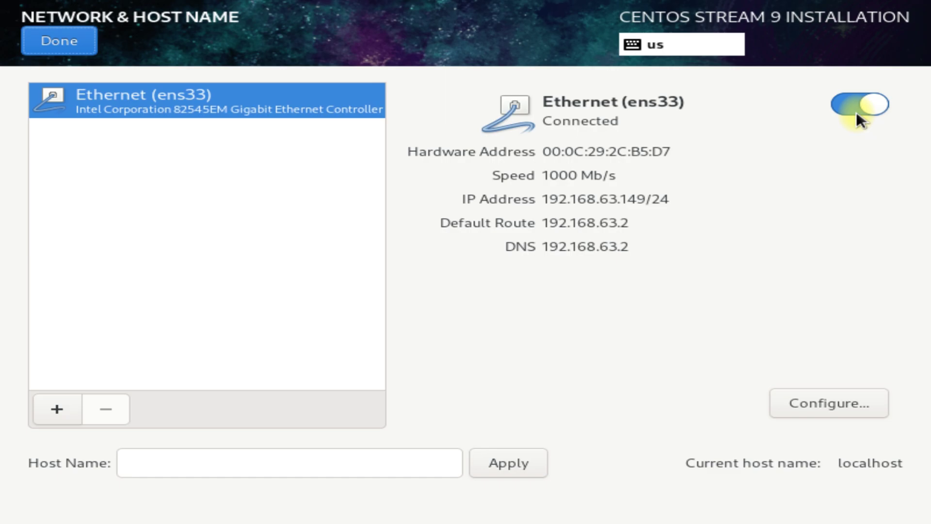
left_click(84, 37)
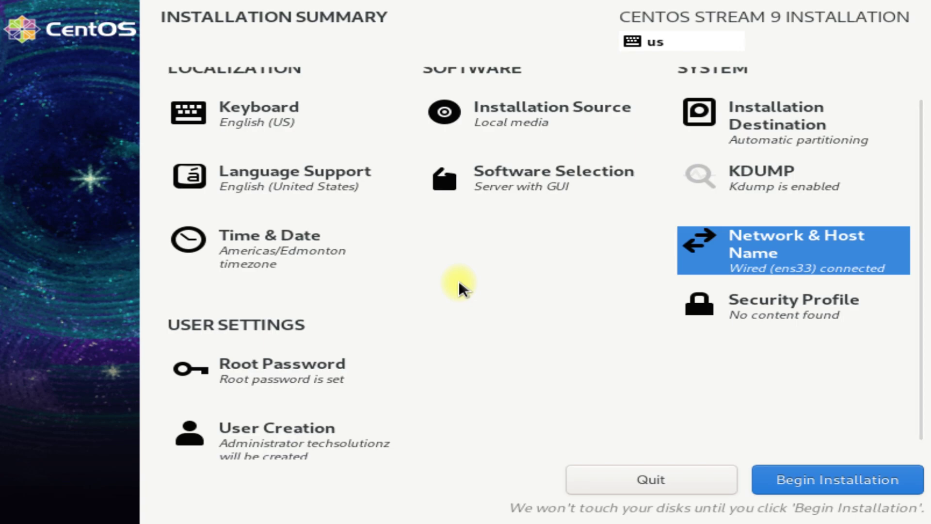
Begin the CentOS Stream 9 installation and let it run until Complete!
left_click(870, 482)
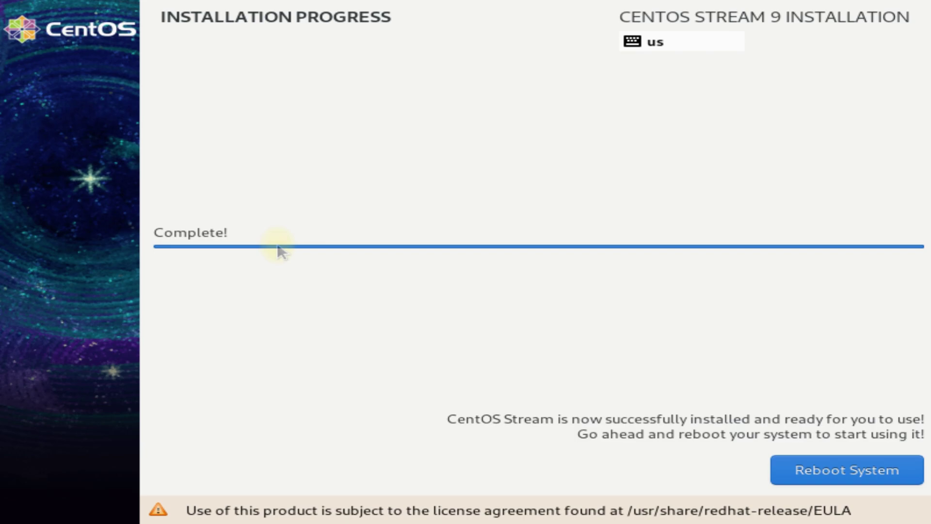
Reboot the system and select the standard CentOS Stream 5.14.0-22.el9.x86_64 entry in GRUB.
left_click(807, 470)
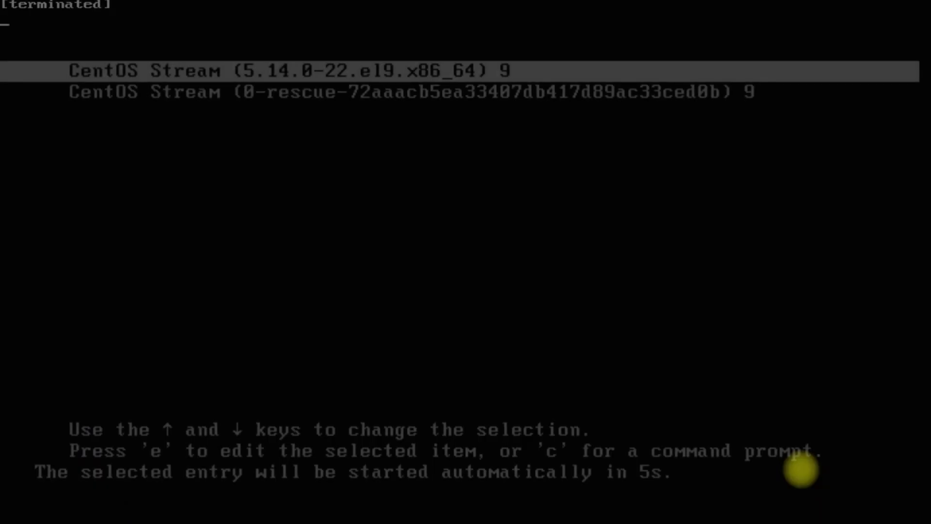
key("Down")
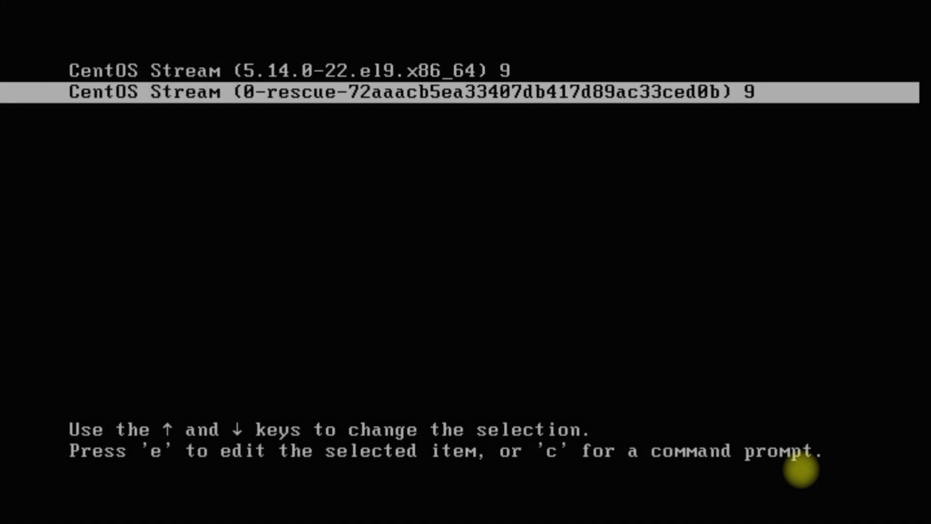
key("Up")
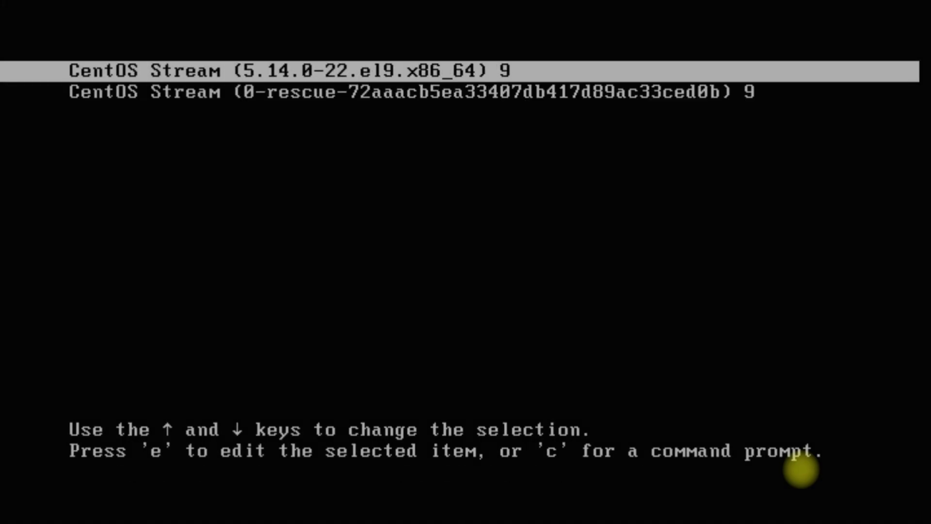